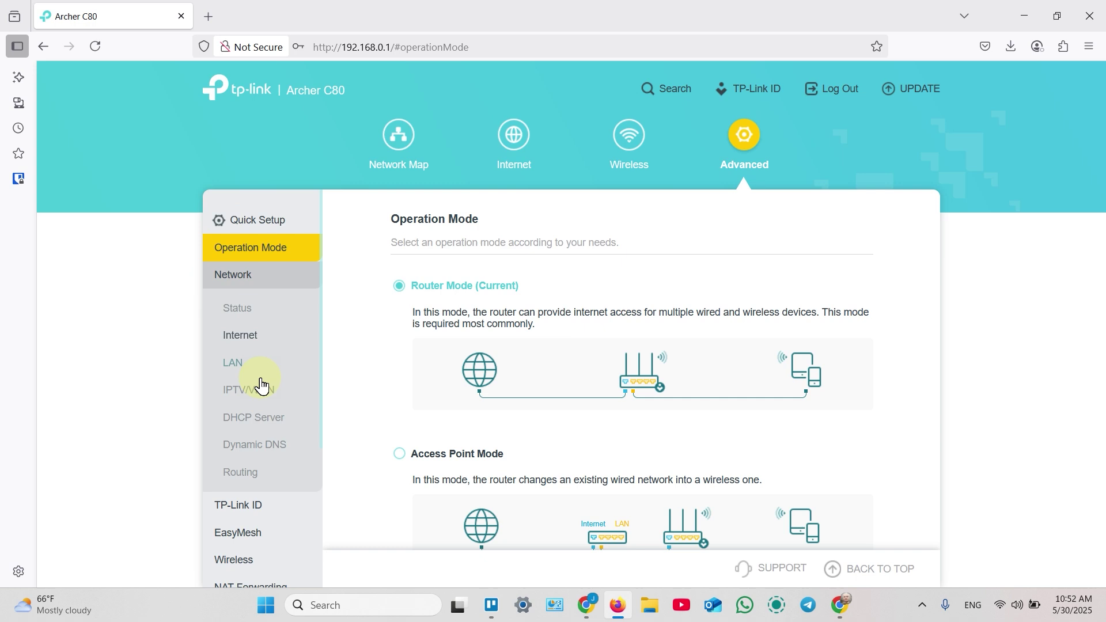
Step: Scroll the Operation Mode page's left sidebar down toward the System group
scroll(257, 395, "down", 4)
scroll(256, 489, "up", 4)
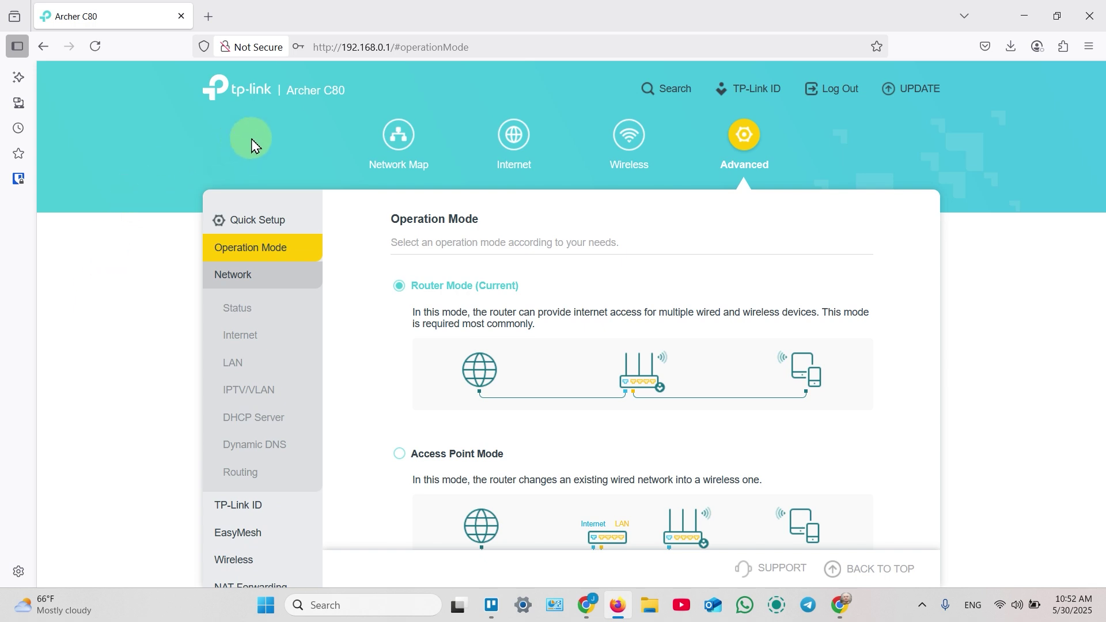
scroll(272, 319, "down", 4)
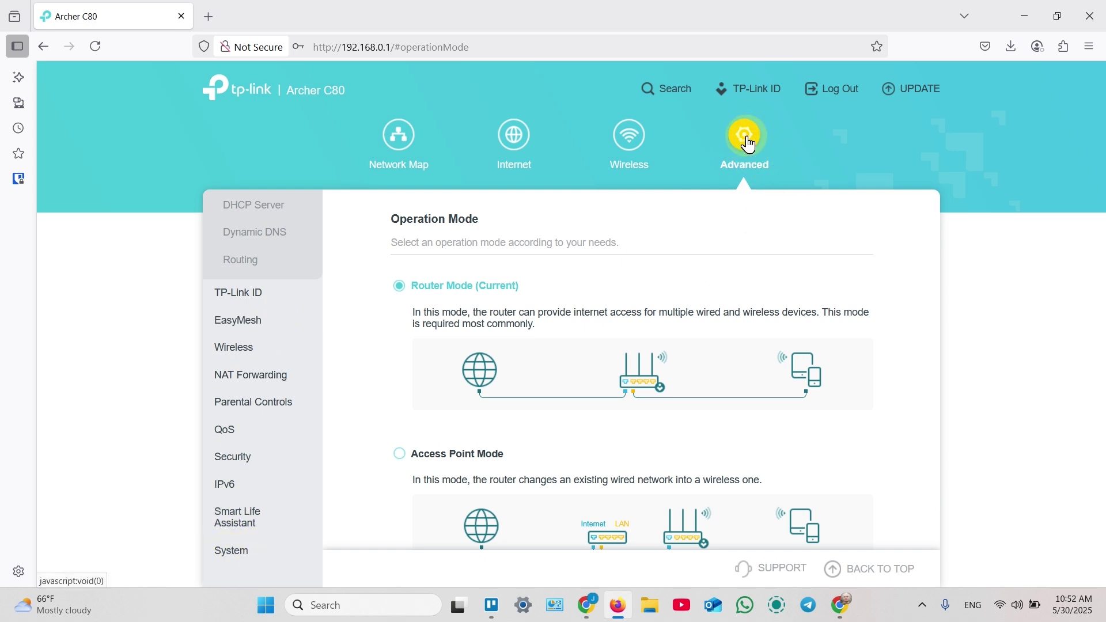
Step: Log out of the router and close its tab, keeping a fresh tab open
left_click(208, 16)
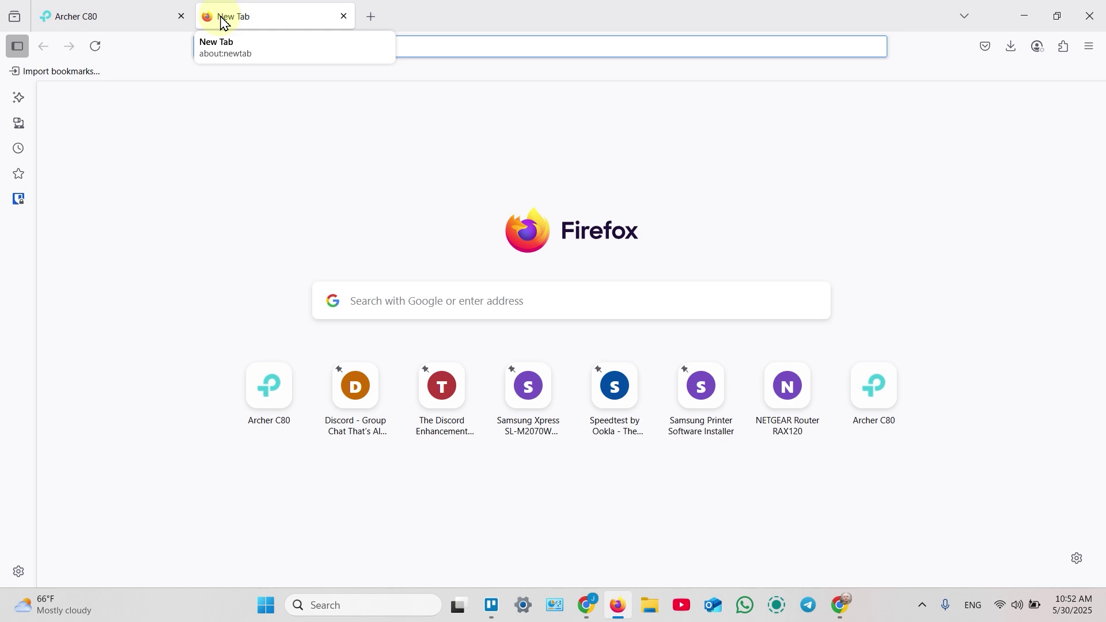
left_click(115, 20)
left_click(834, 89)
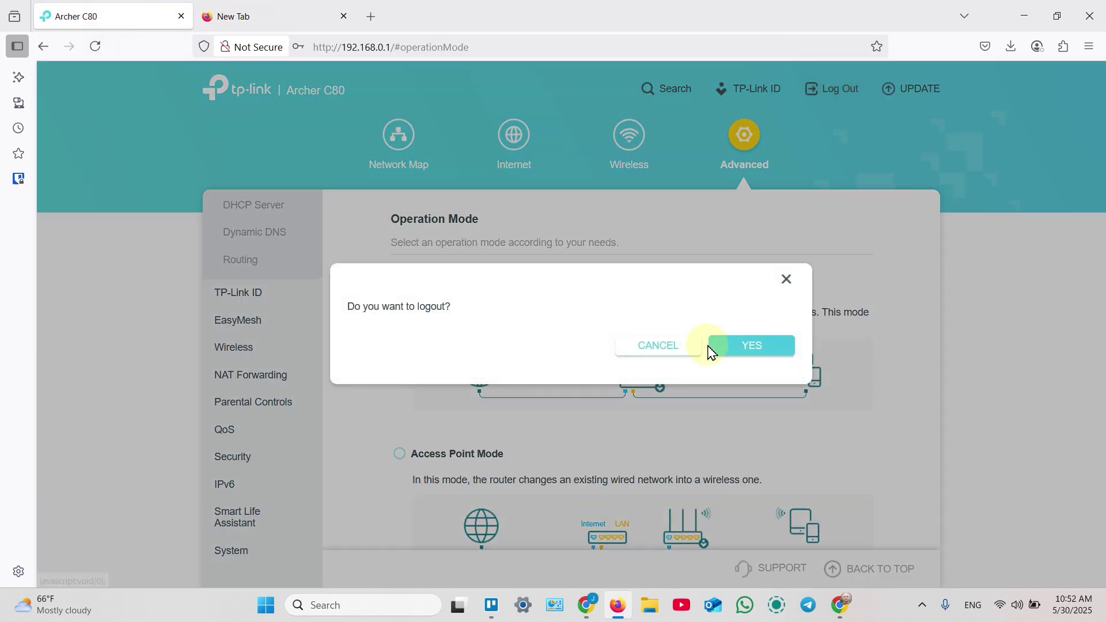
left_click(713, 349)
left_click(242, 23)
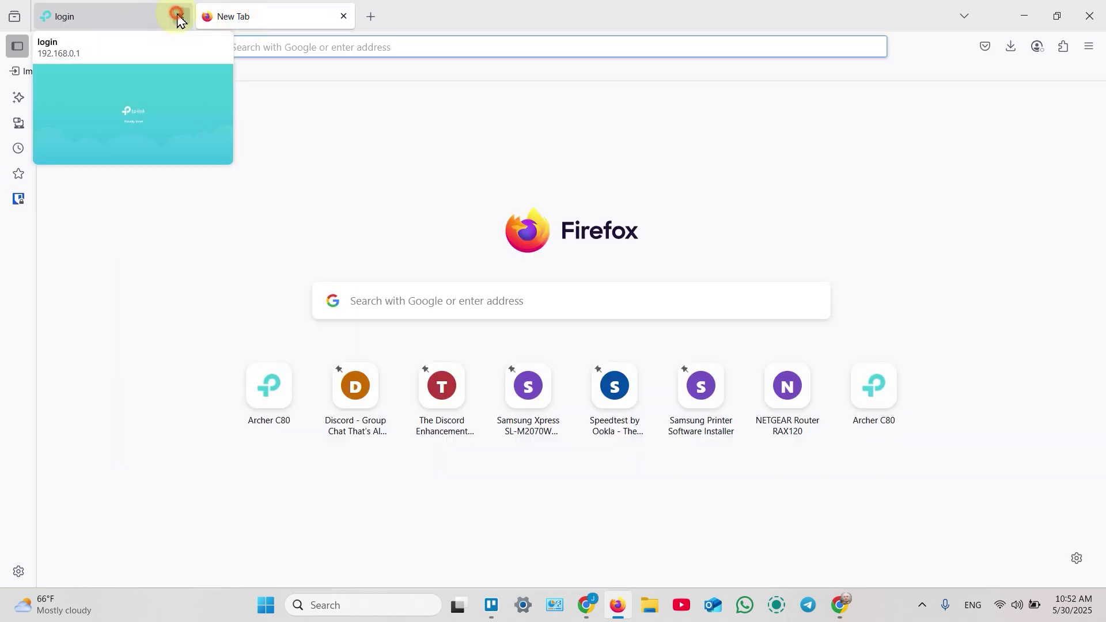
left_click(178, 16)
Step: Load 192.168.0.1 in the new tab to reach the router login page
left_click(1000, 605)
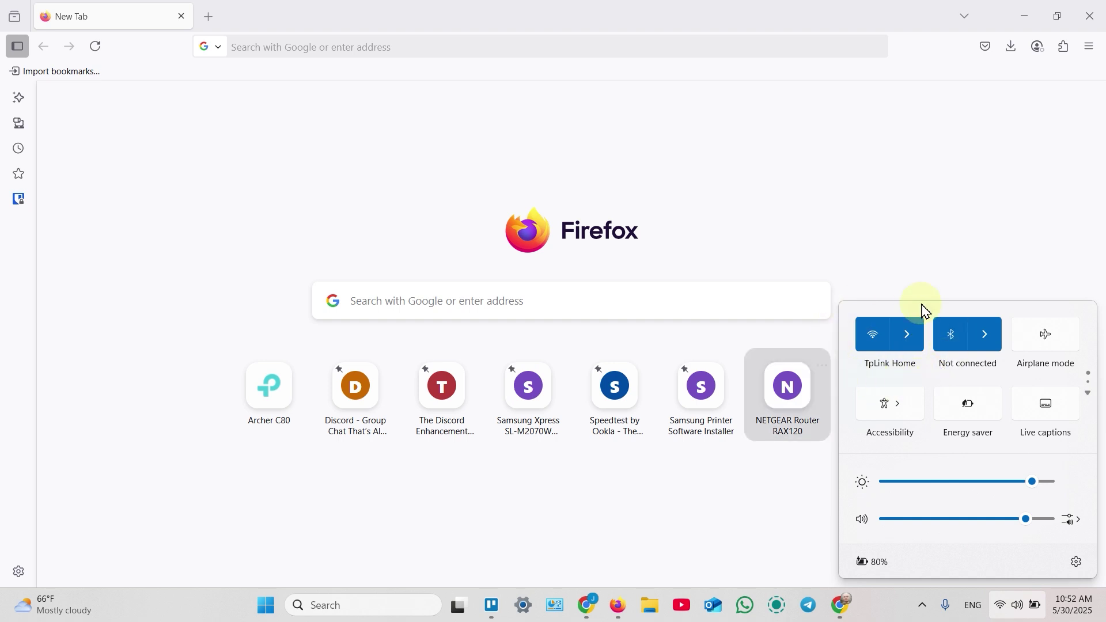
left_click(809, 207)
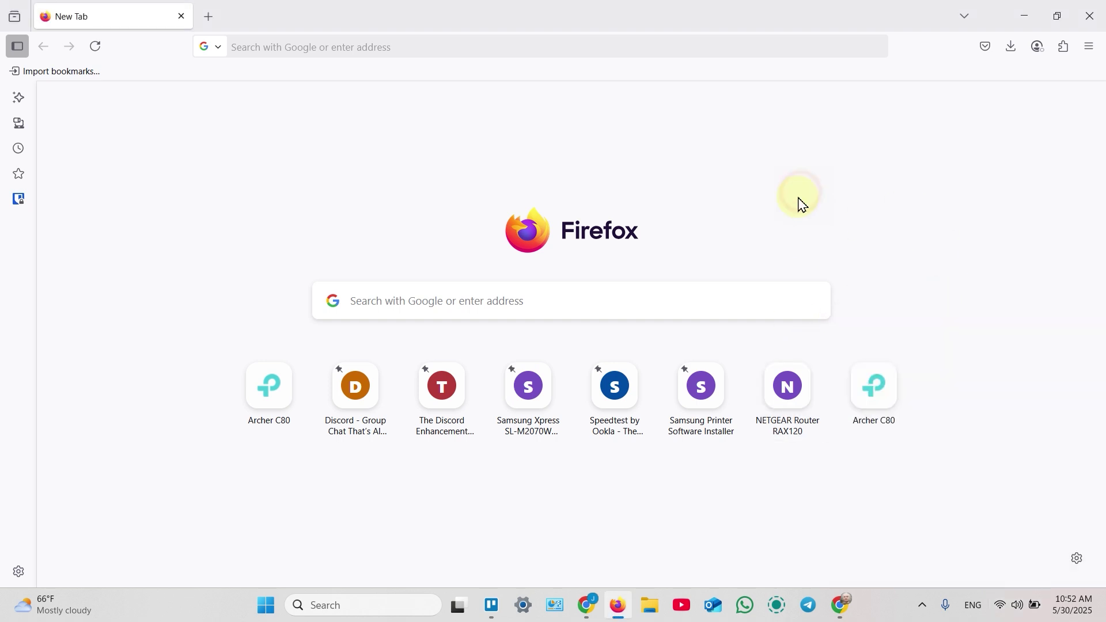
left_click(340, 49)
type("192.168.0.1/")
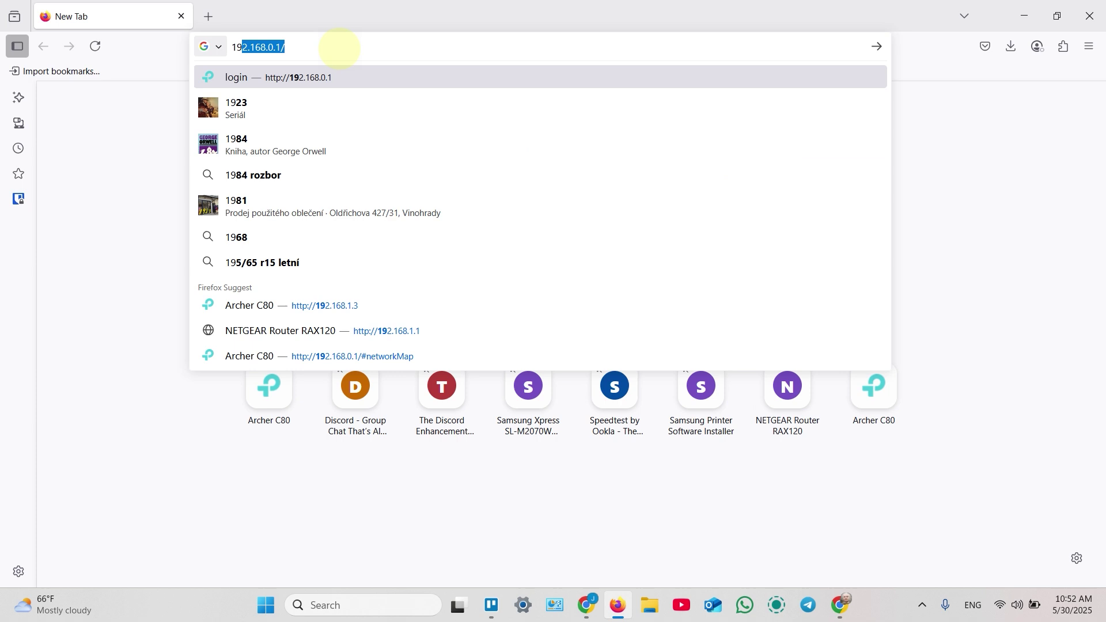
key("Right")
key("BackSpace")
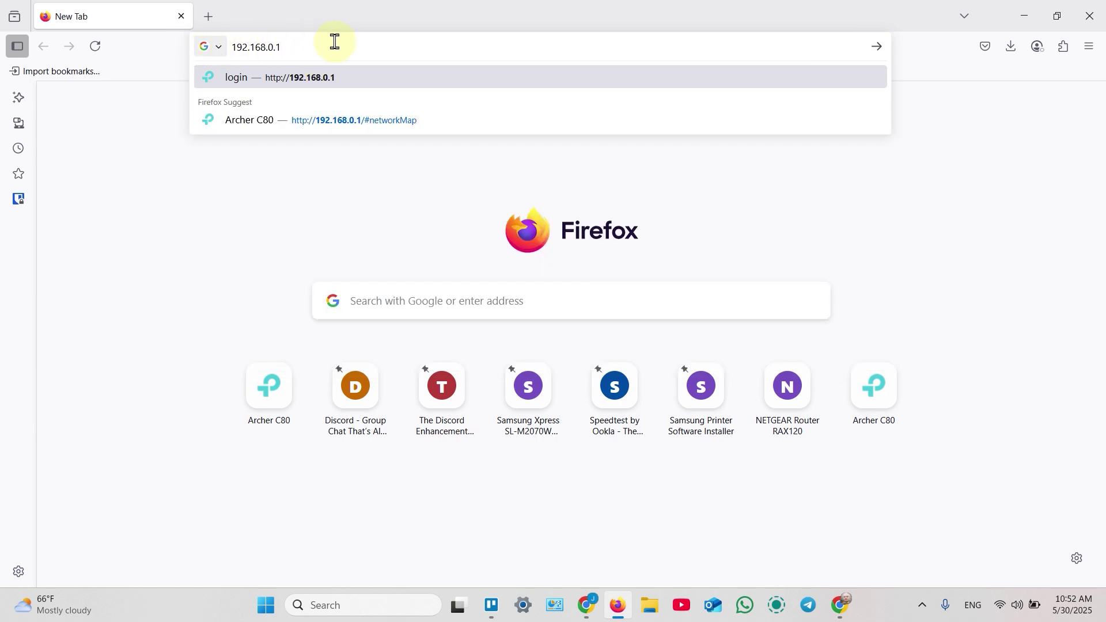
key("Return")
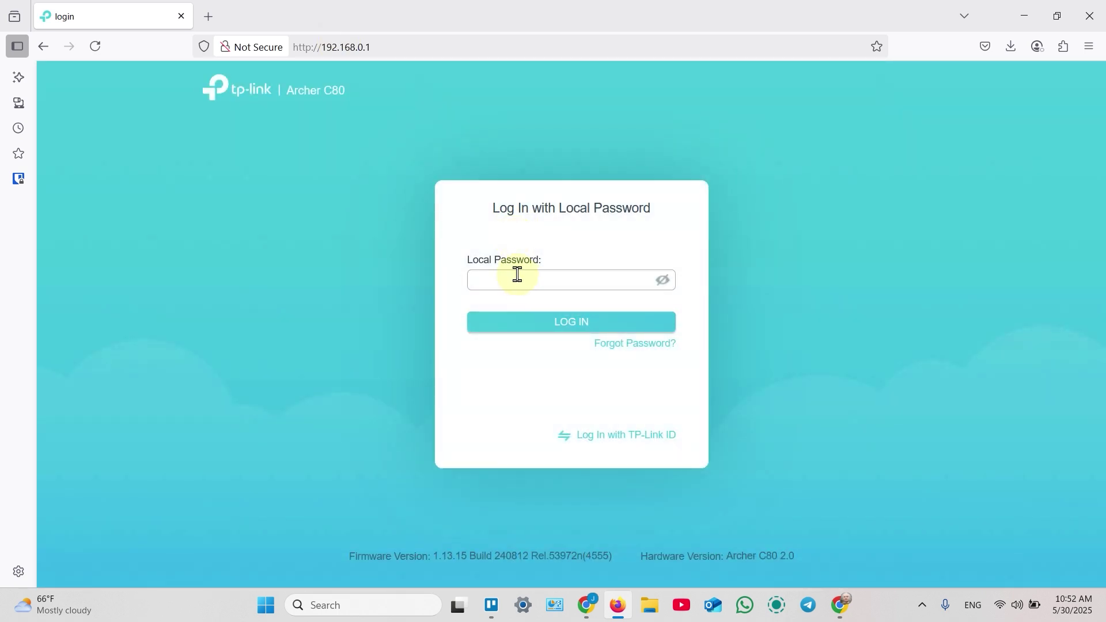
Step: Log in to the router with the local password
left_click(516, 274)
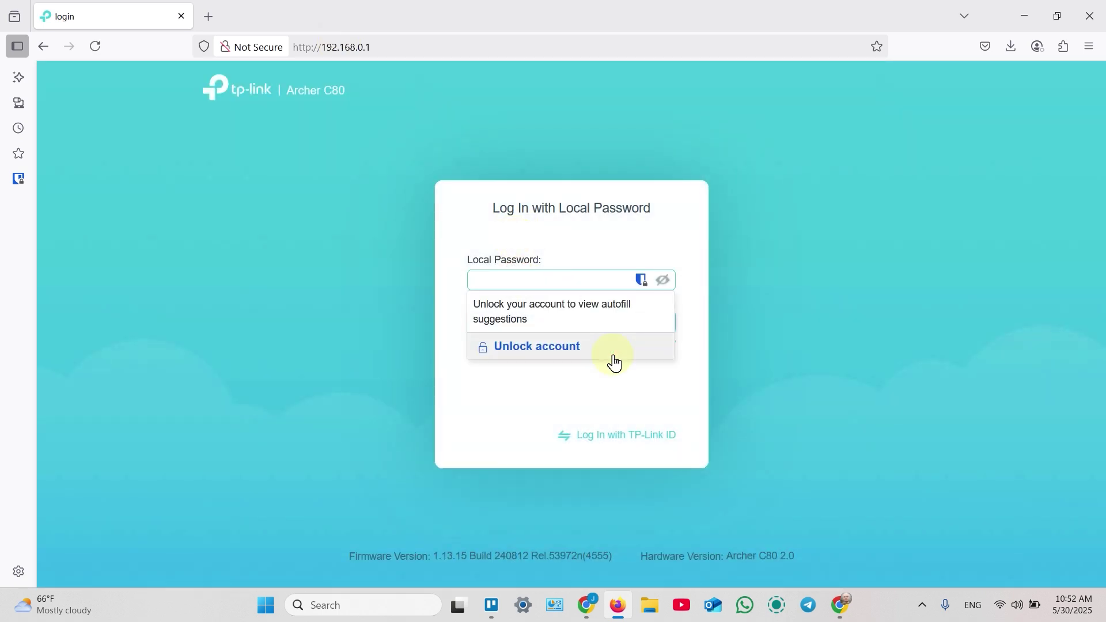
type("a")
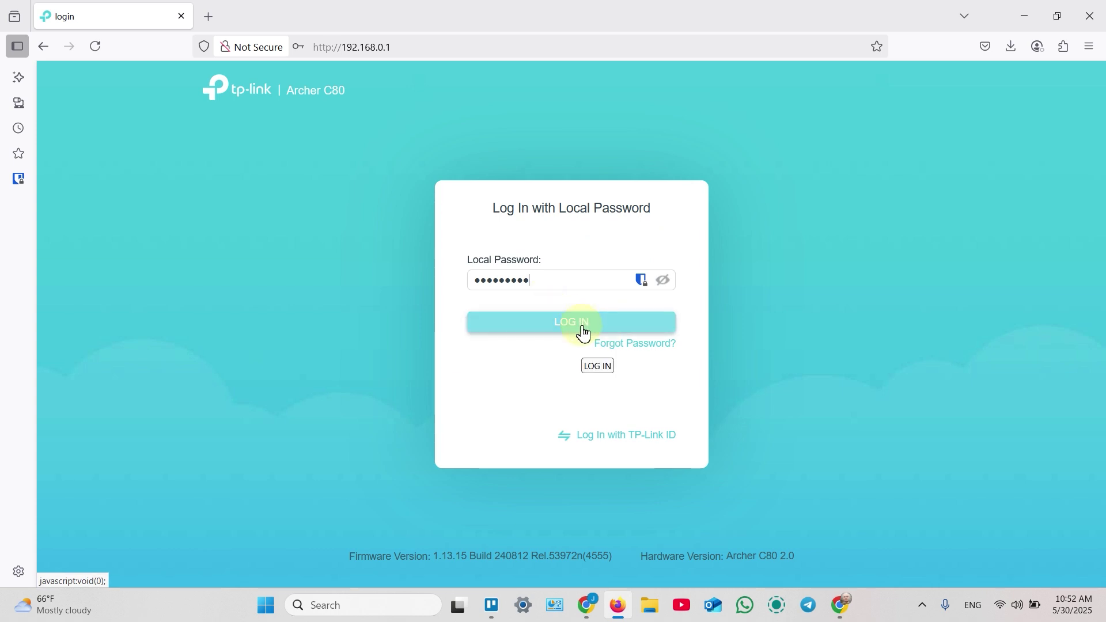
left_click(584, 333)
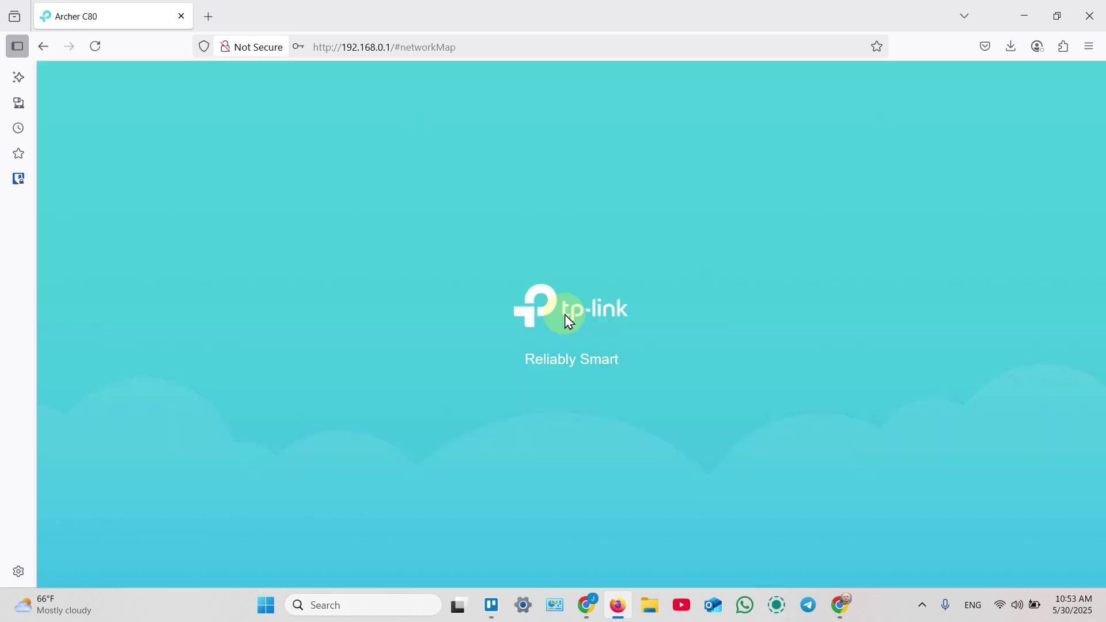
Step: Back up the router settings from Advanced > System > Backup & Restore as a .bin file
left_click(748, 134)
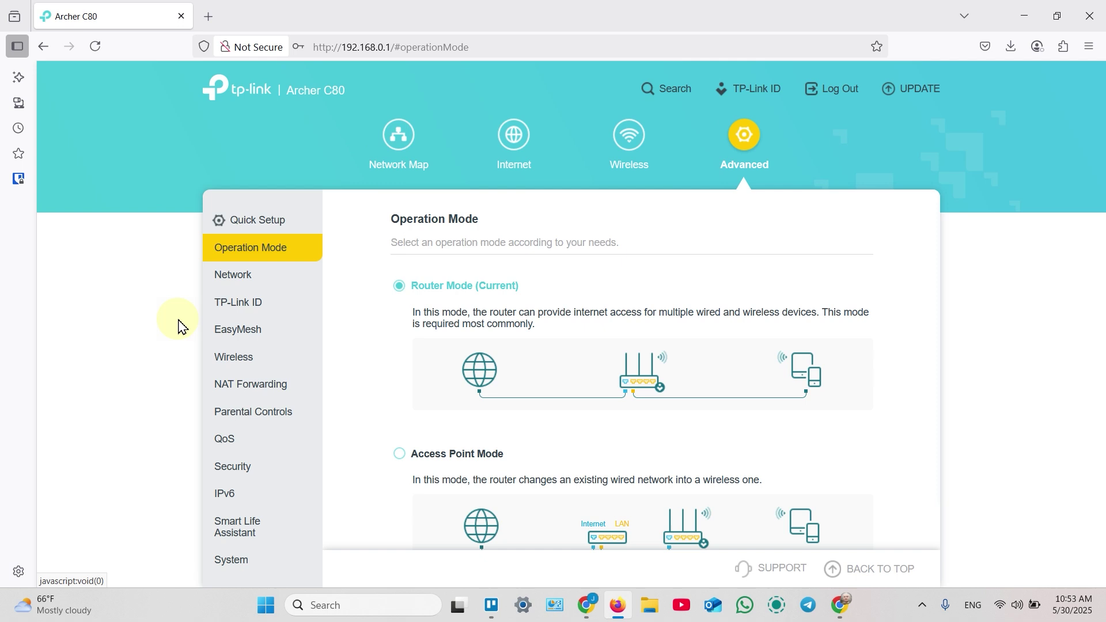
scroll(242, 321, "down", 1)
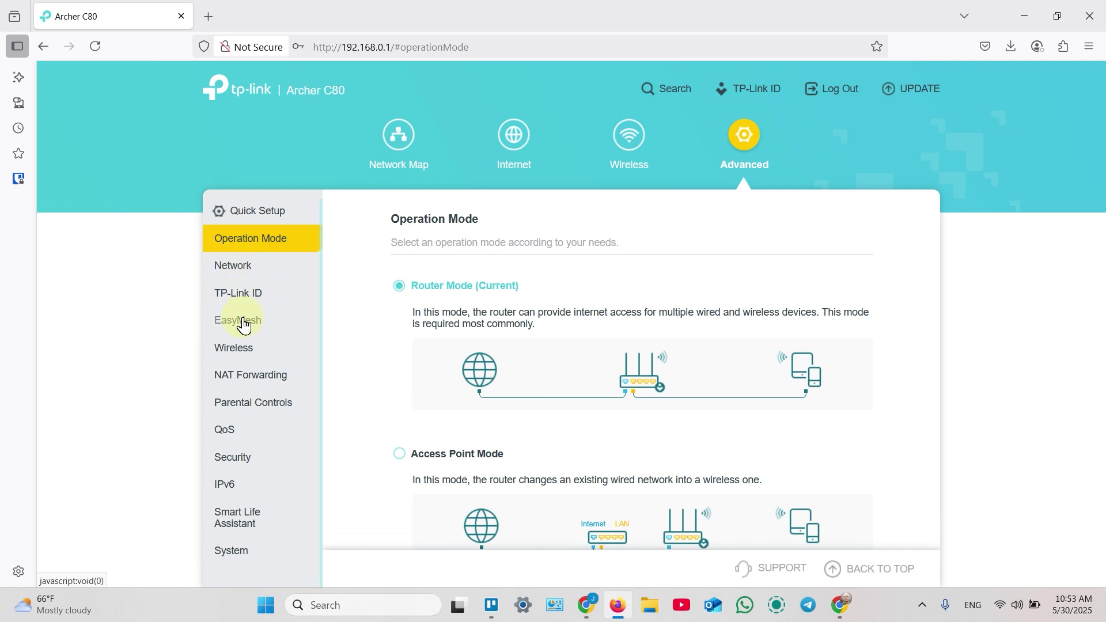
left_click(242, 560)
scroll(272, 518, "down", 4)
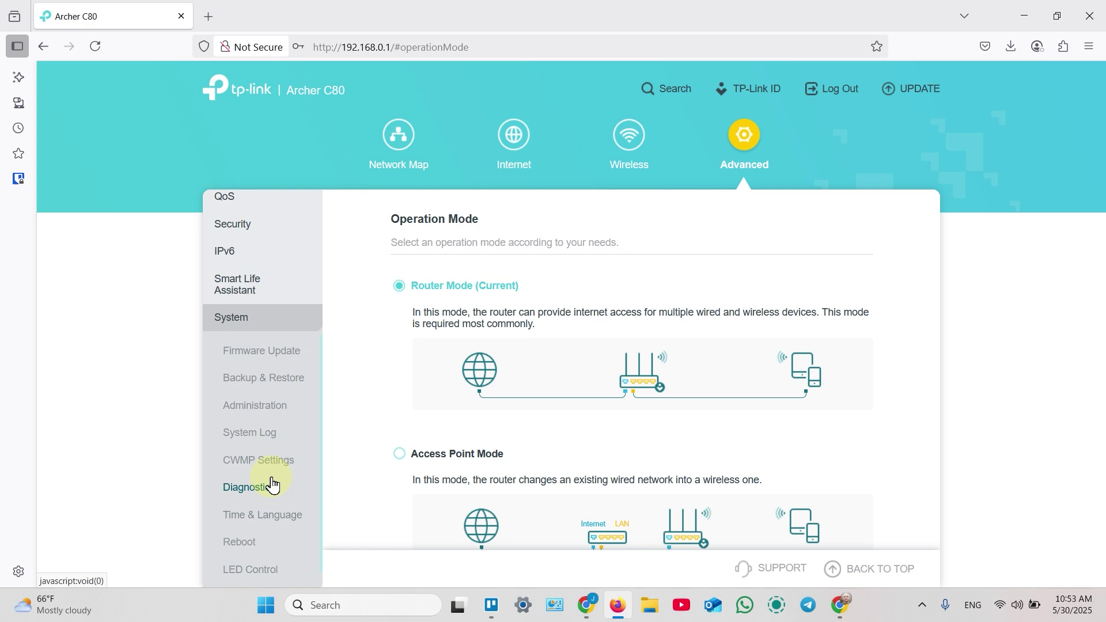
left_click(277, 383)
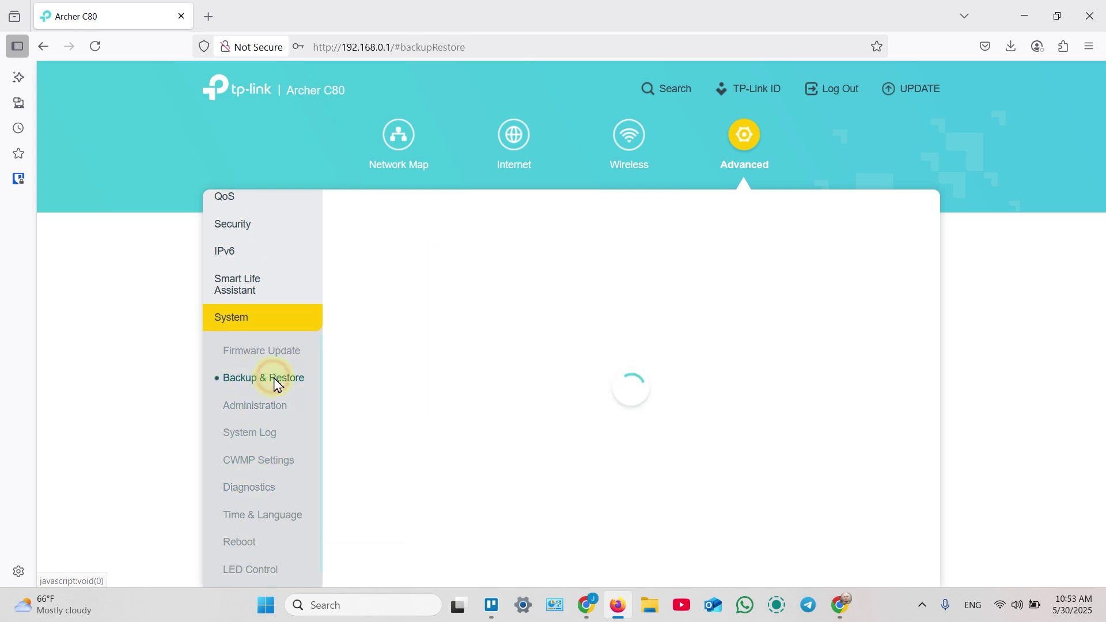
left_click(640, 288)
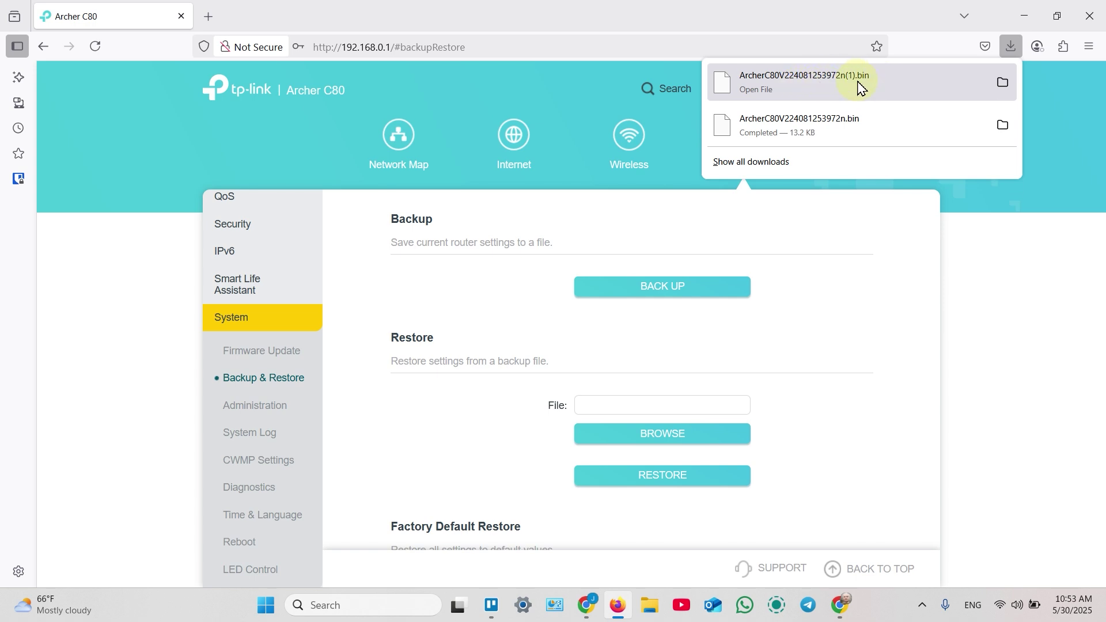
Step: Close the downloads panel and scroll to the Restore and Factory Default Restore sections
left_click(881, 269)
scroll(840, 267, "down", 3)
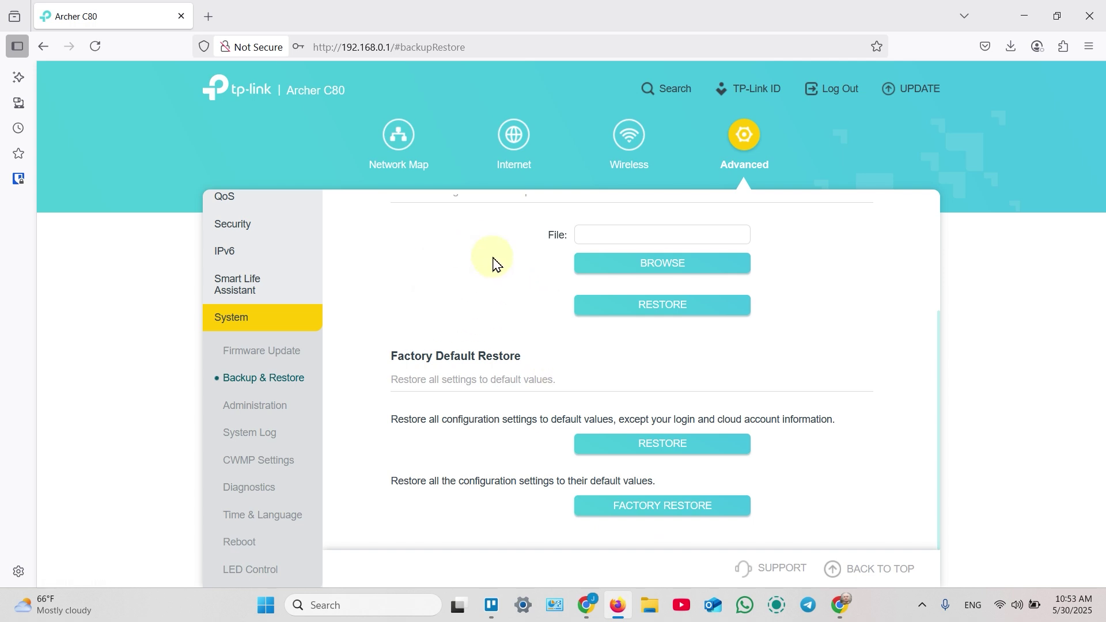
Step: Check the Wi-Fi network name and password on the Wireless page, then return to Advanced
left_click(632, 140)
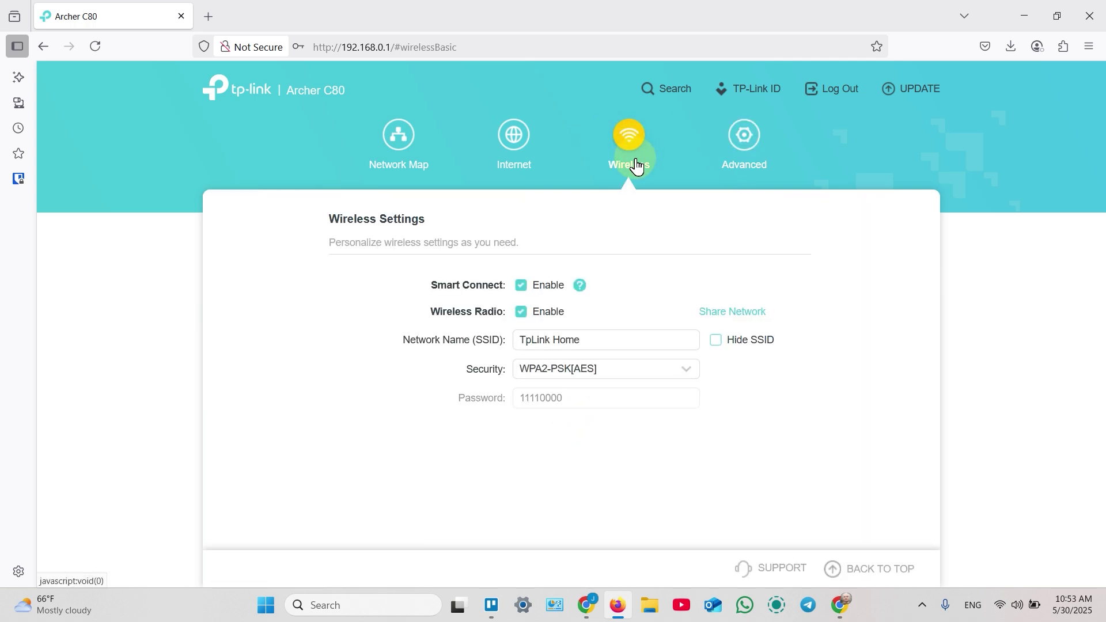
left_click_drag(613, 339, 491, 340)
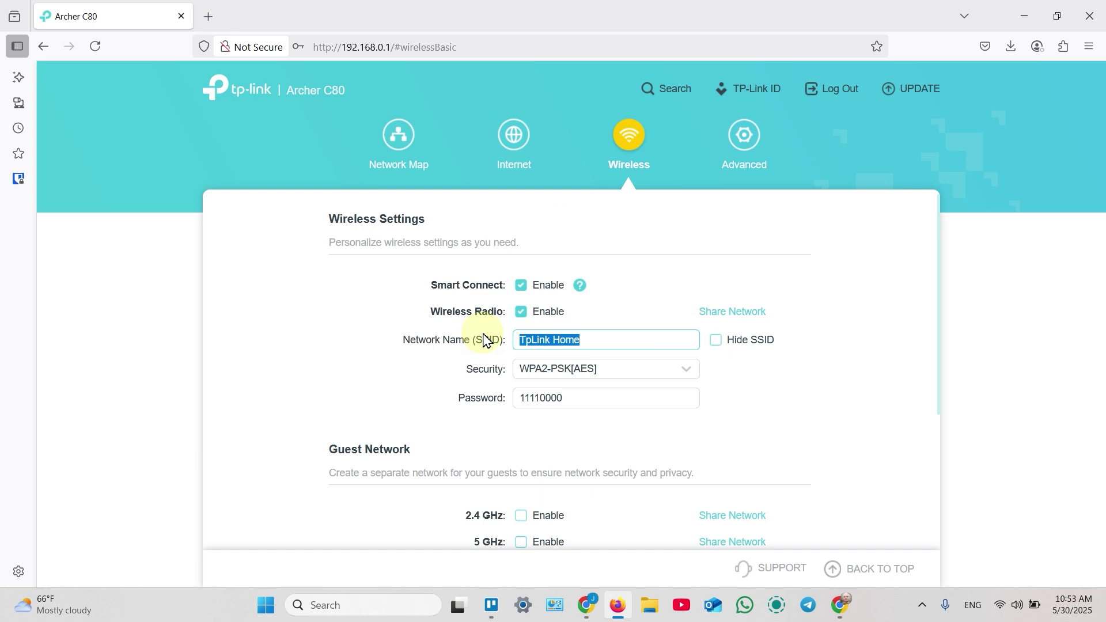
left_click_drag(612, 392, 533, 396)
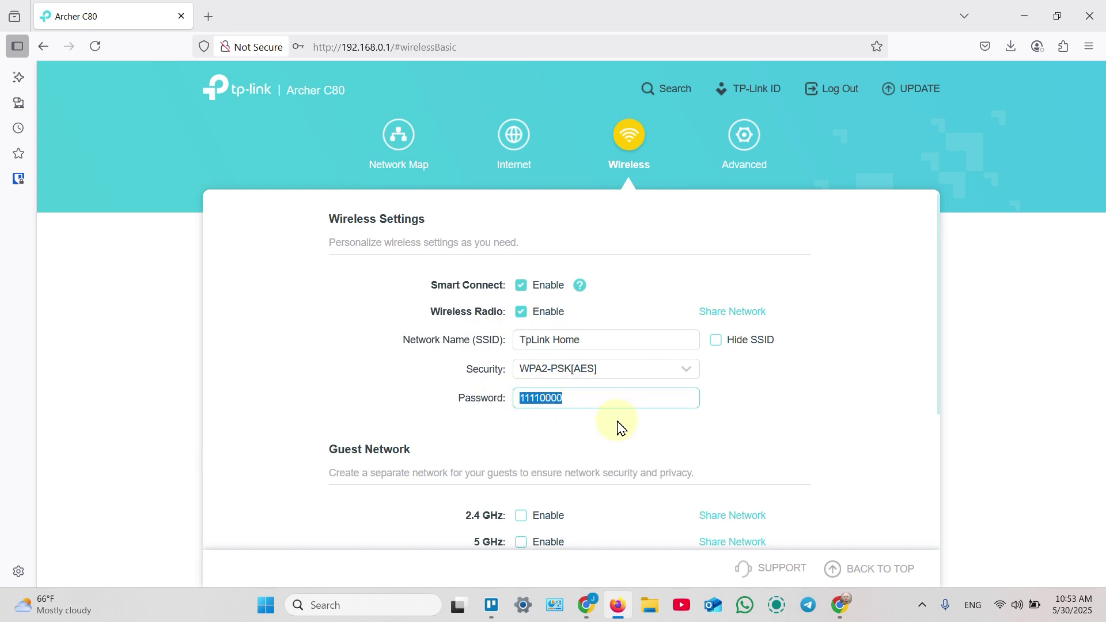
left_click(621, 428)
left_click_drag(601, 337, 456, 338)
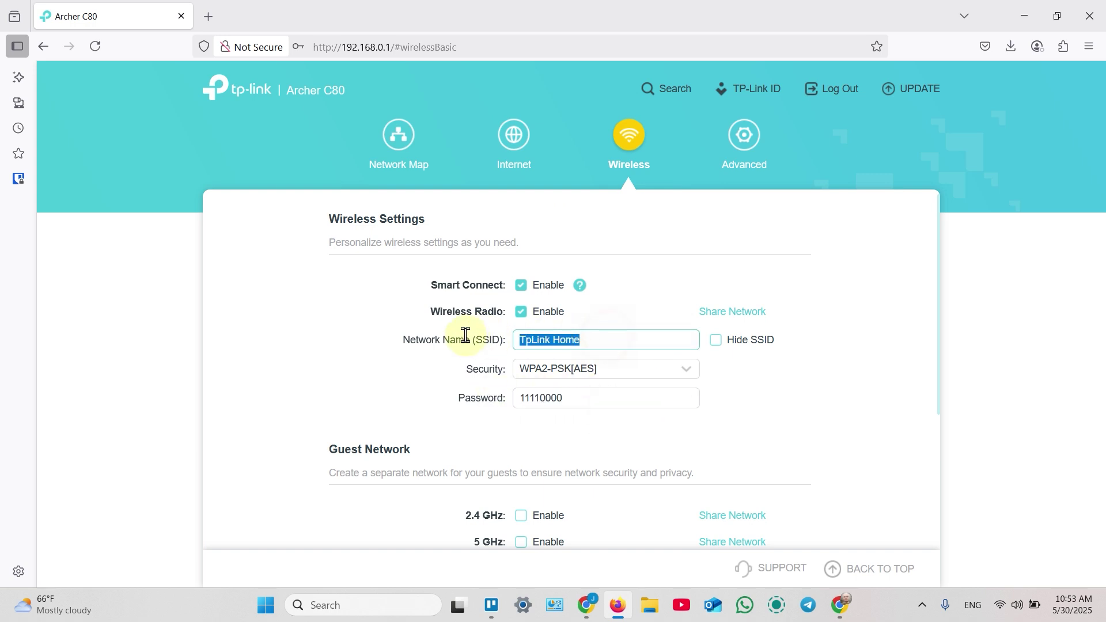
left_click(648, 426)
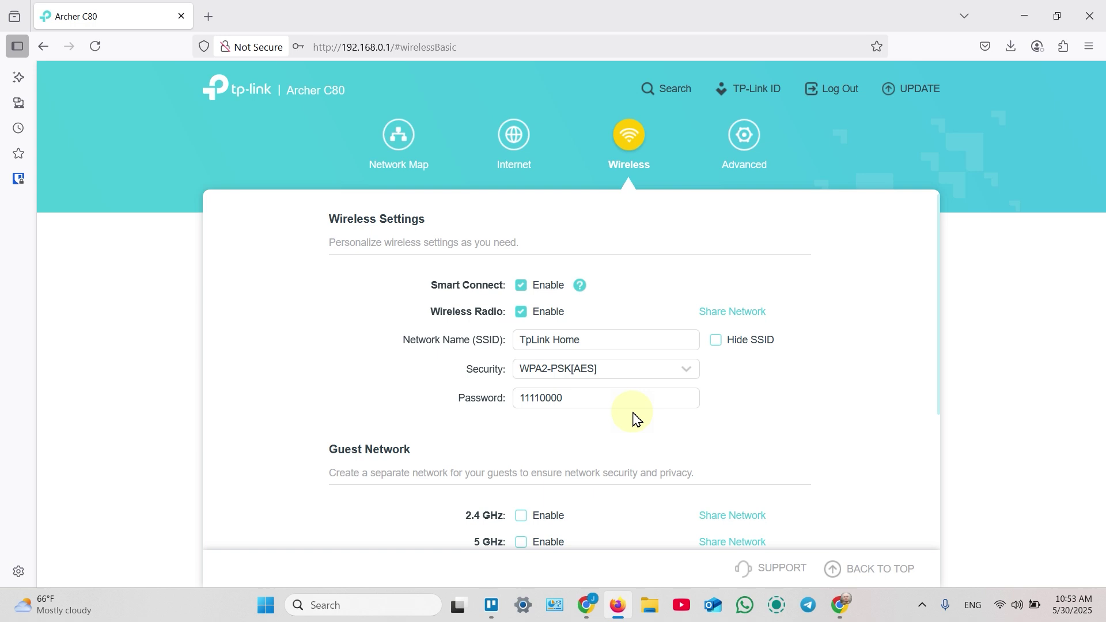
left_click(744, 138)
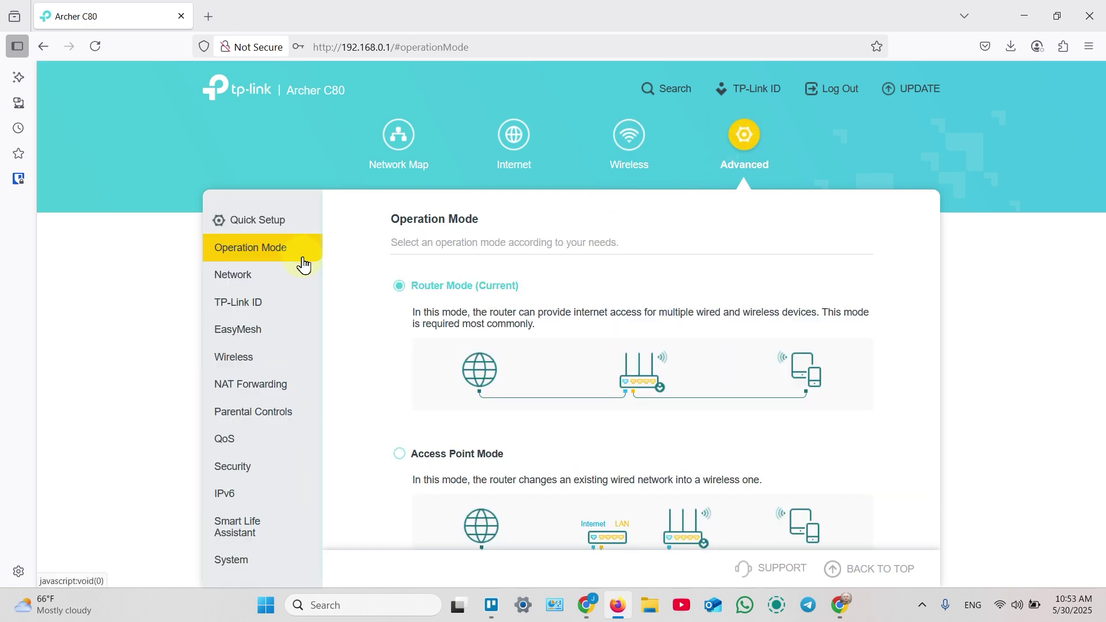
left_click(230, 553)
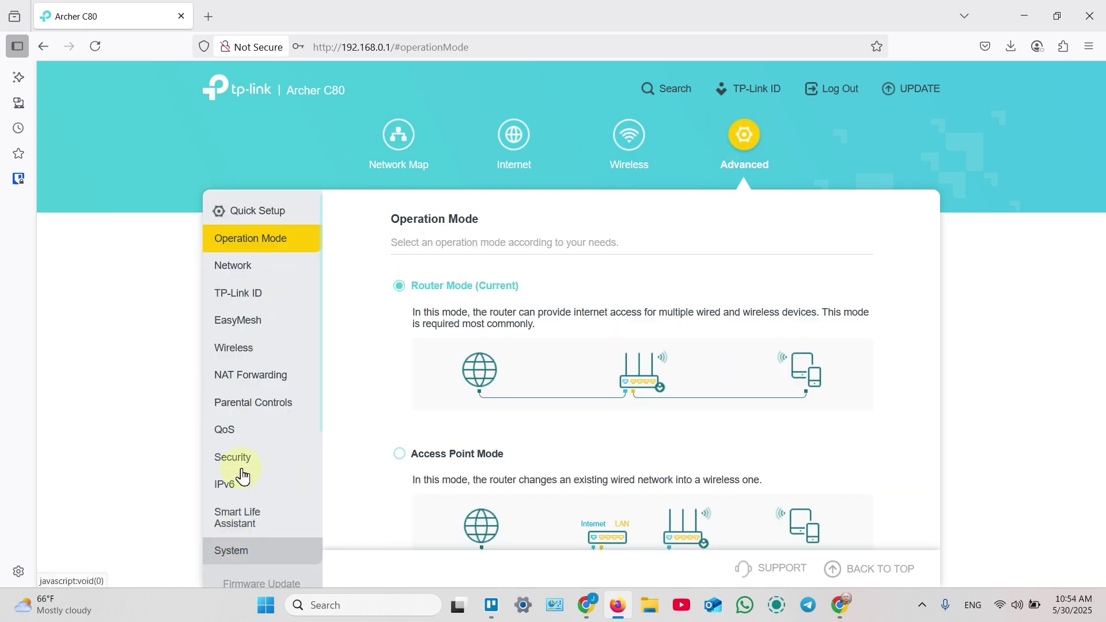
scroll(243, 477, "down", 5)
left_click(256, 354)
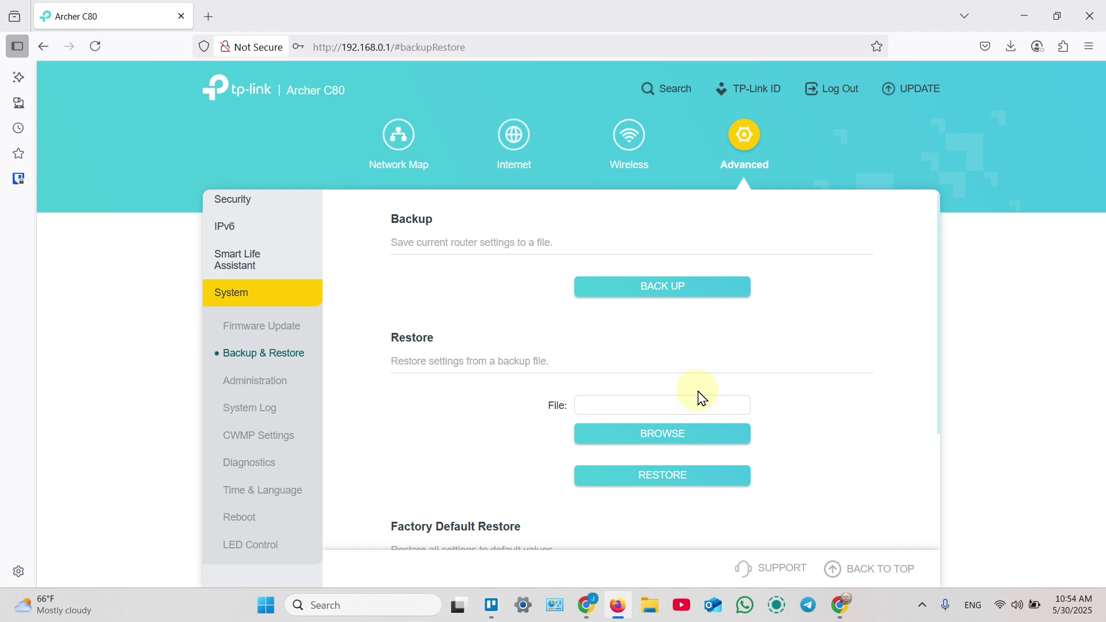
left_click(682, 437)
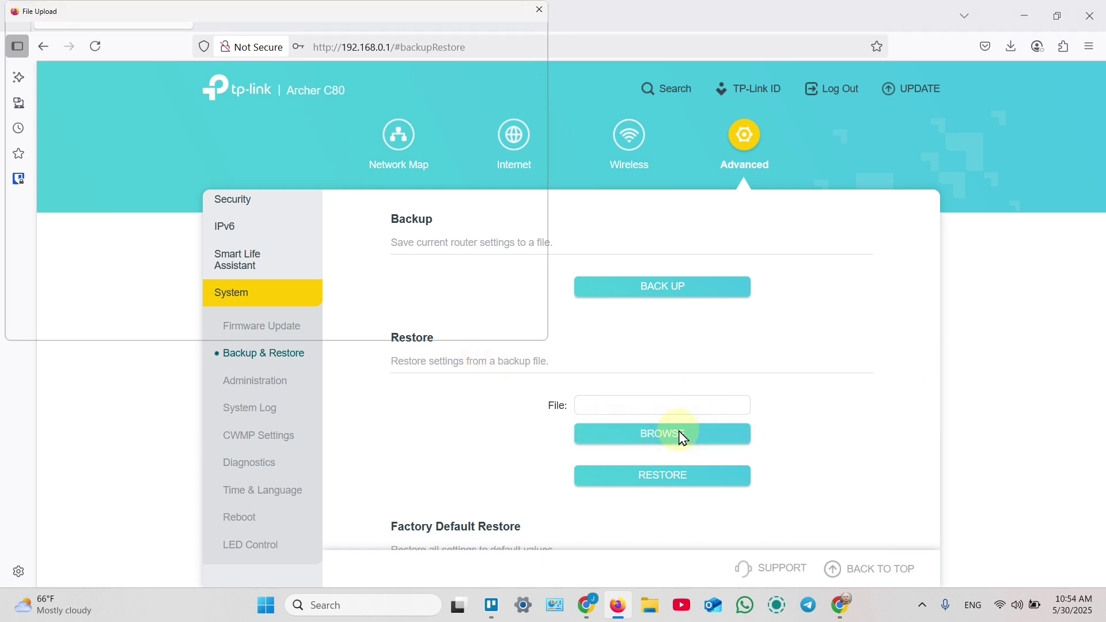
left_click(72, 164)
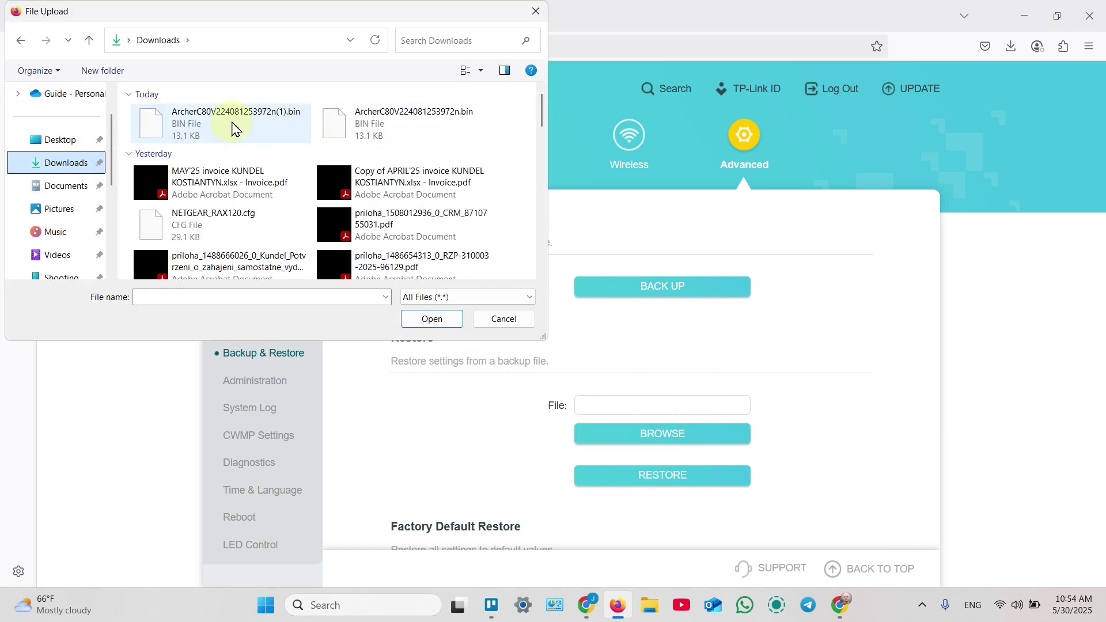
double_click(258, 123)
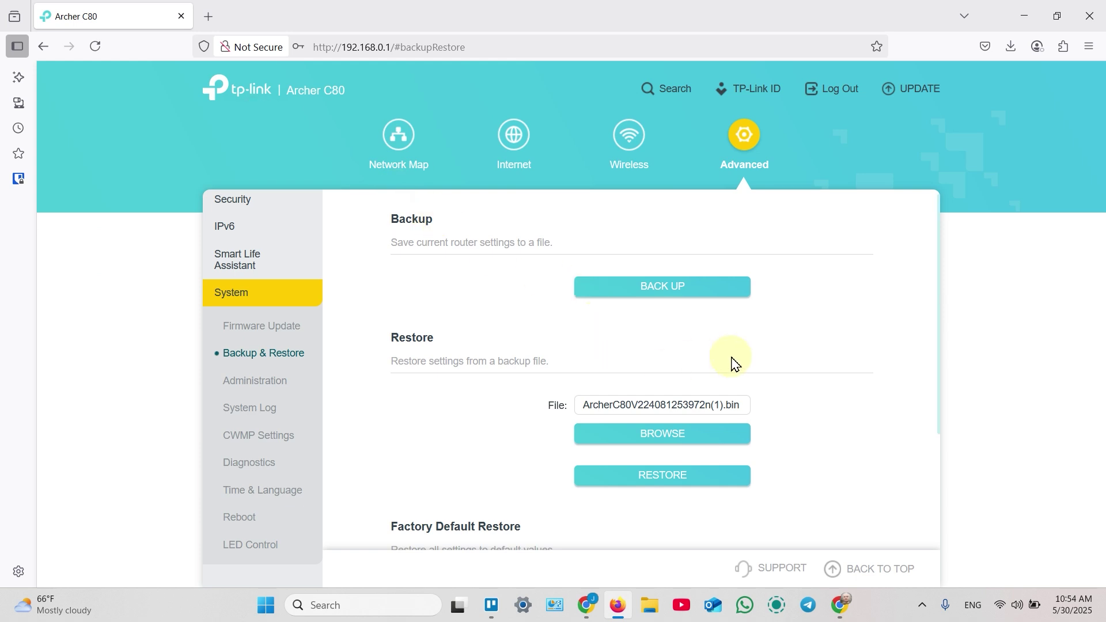
scroll(779, 387, "down", 2)
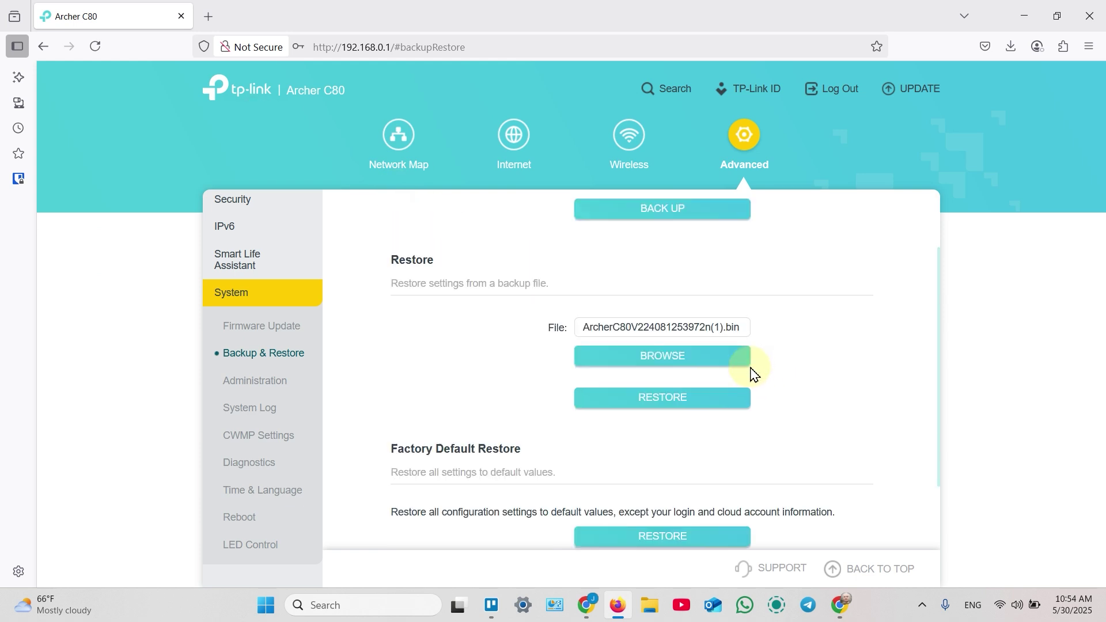
left_click(656, 410)
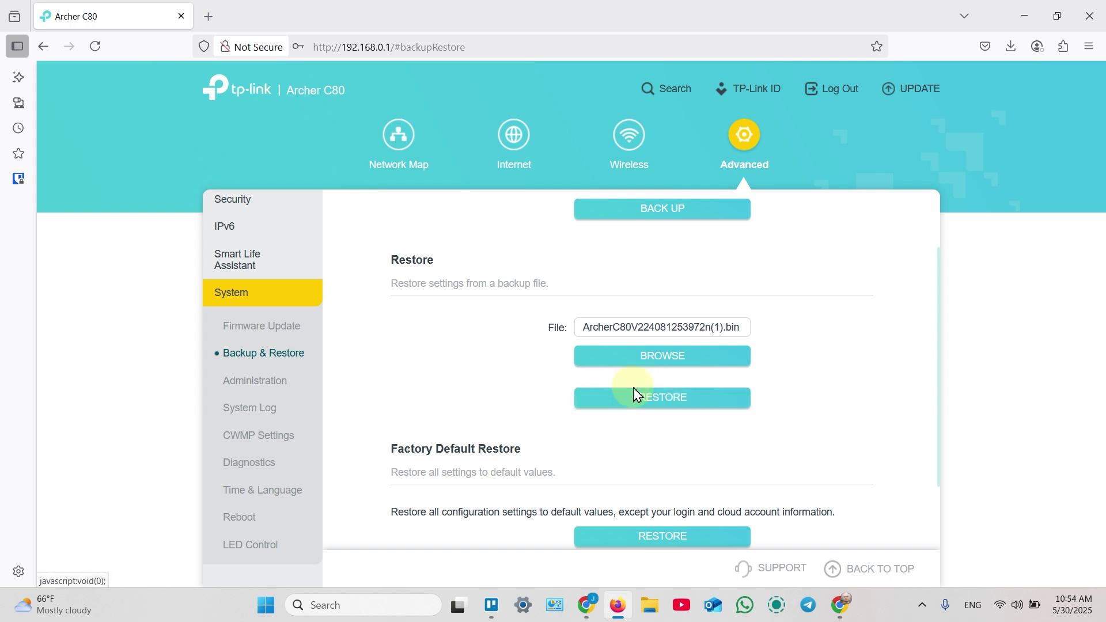